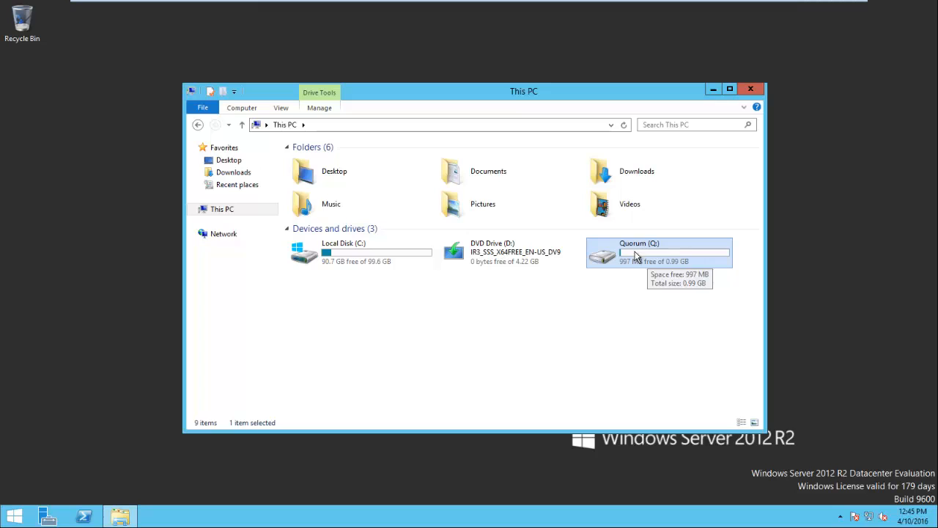
Inspect the contents of the Quorum (Q:) drive, return to This PC and close the window
{"action": "double_click", "coordinate": [637, 257]}
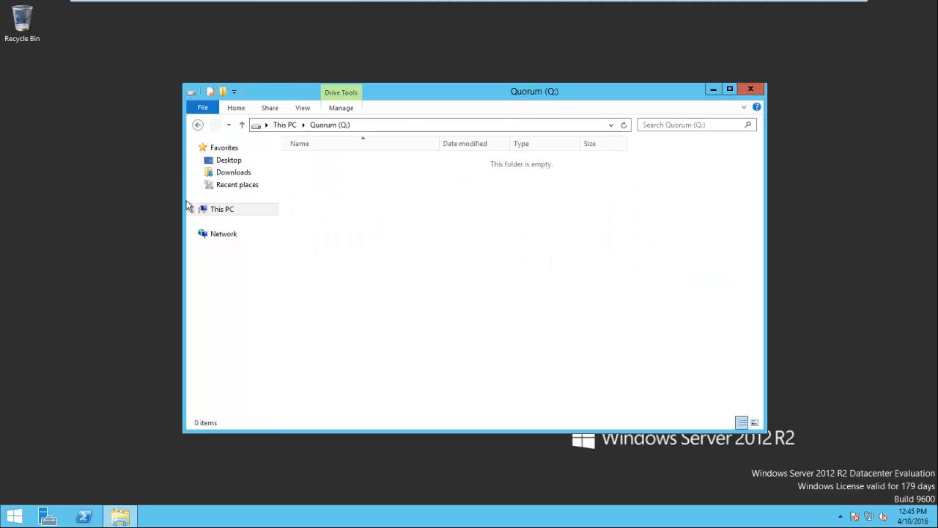
{"action": "left_click", "coordinate": [279, 126]}
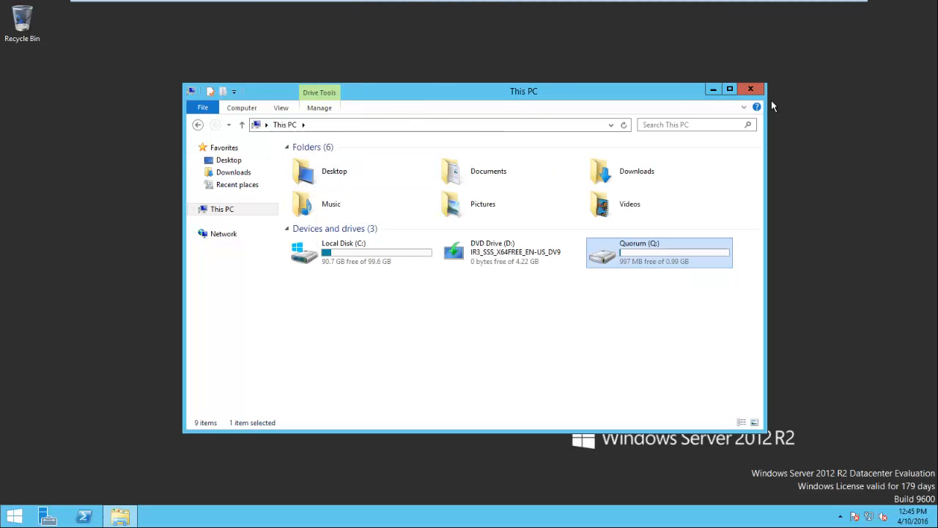
{"action": "left_click", "coordinate": [752, 93]}
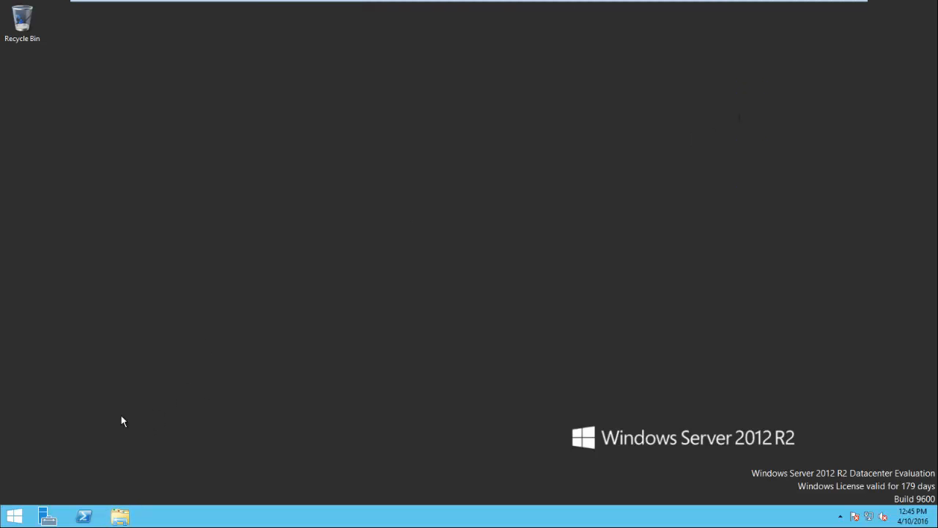
Search for Failover Cluster Manager and launch it
{"action": "left_click", "coordinate": [14, 517]}
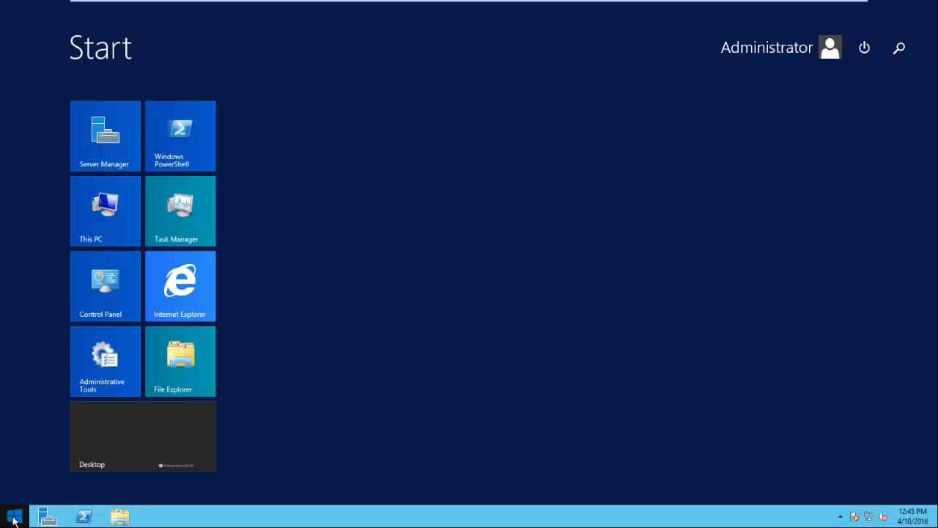
{"action": "left_click", "coordinate": [899, 47]}
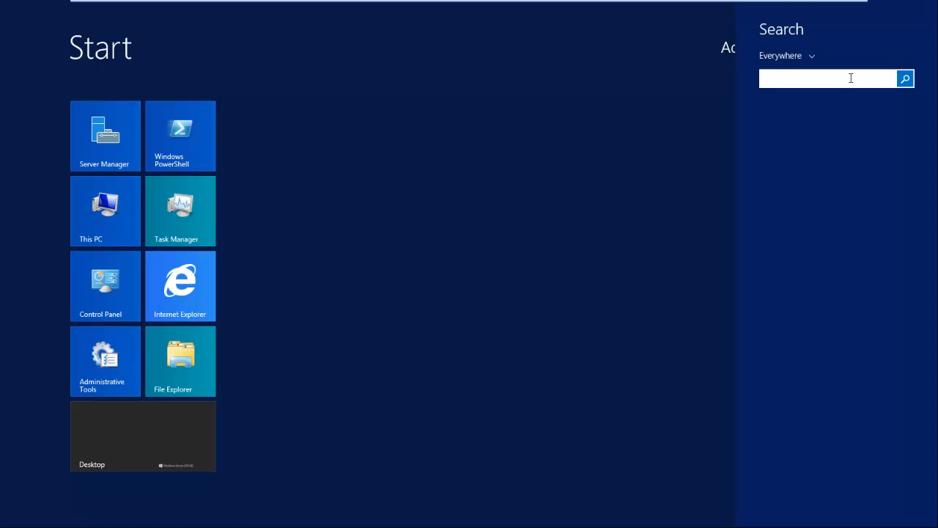
{"action": "type", "text": "failover Cluster Manager"}
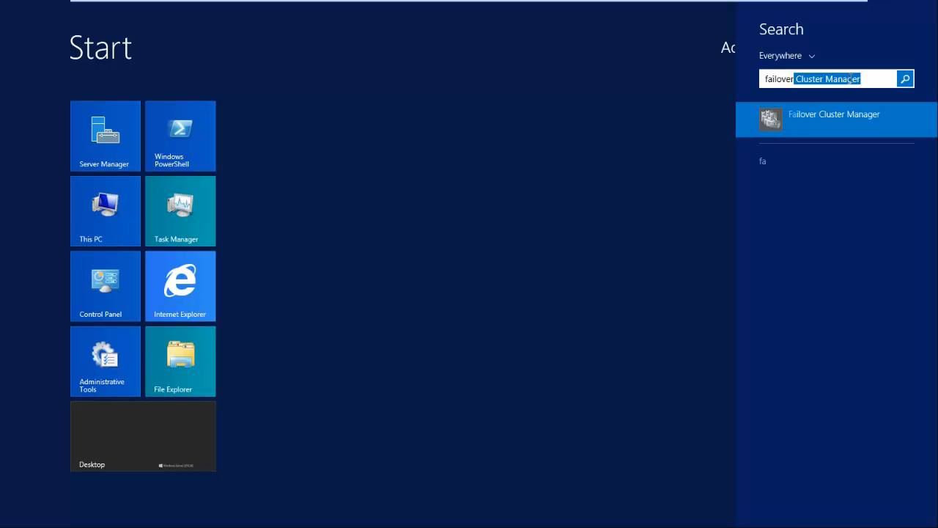
{"action": "left_click", "coordinate": [856, 116]}
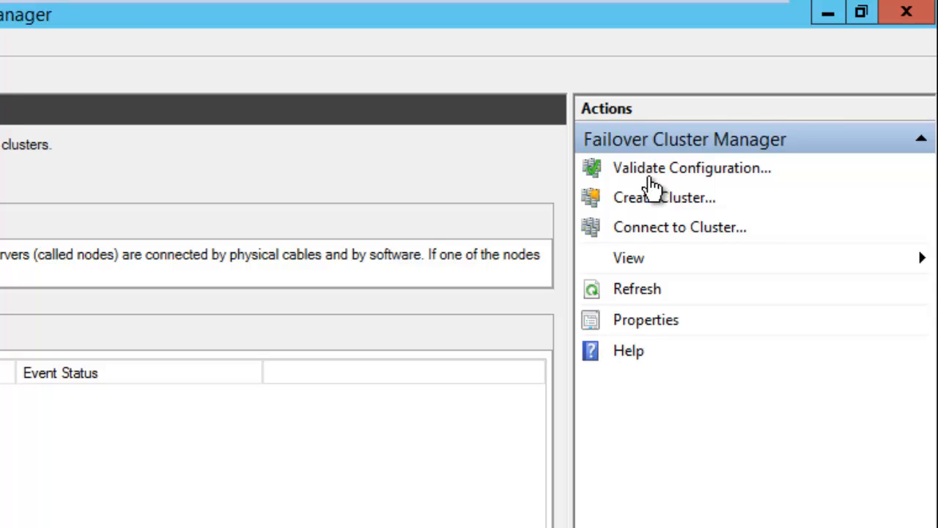
Start validating a configuration and add node01 and node02 as the servers to test
{"action": "left_click", "coordinate": [687, 170]}
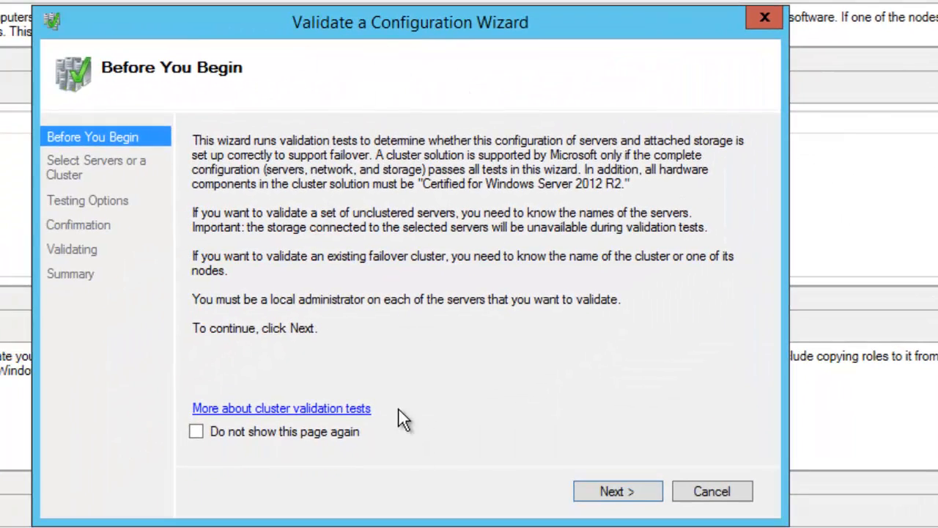
{"action": "left_click", "coordinate": [599, 487]}
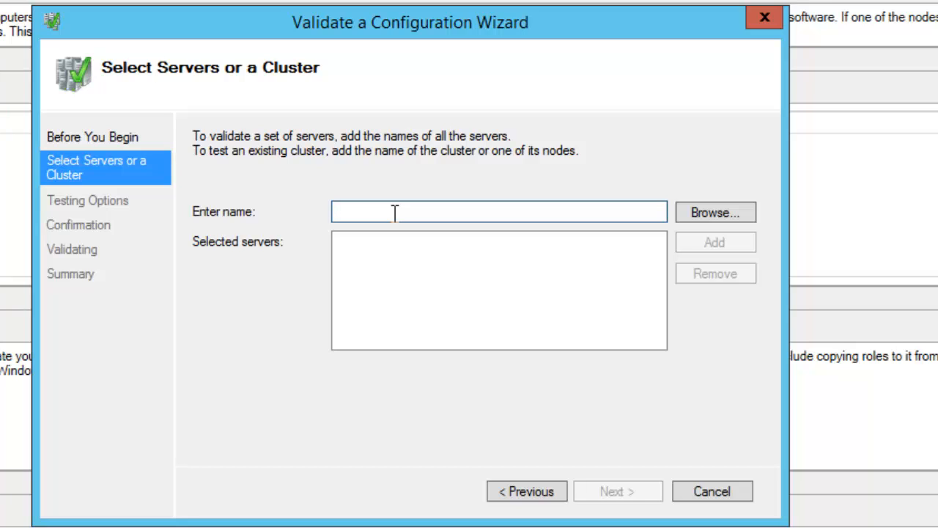
{"action": "type", "text": "node"}
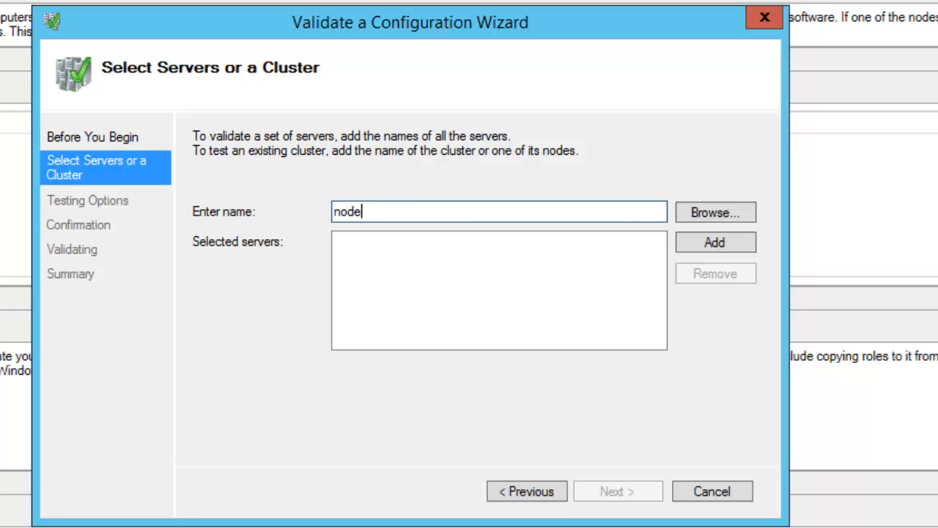
{"action": "type", "text": "01,node02"}
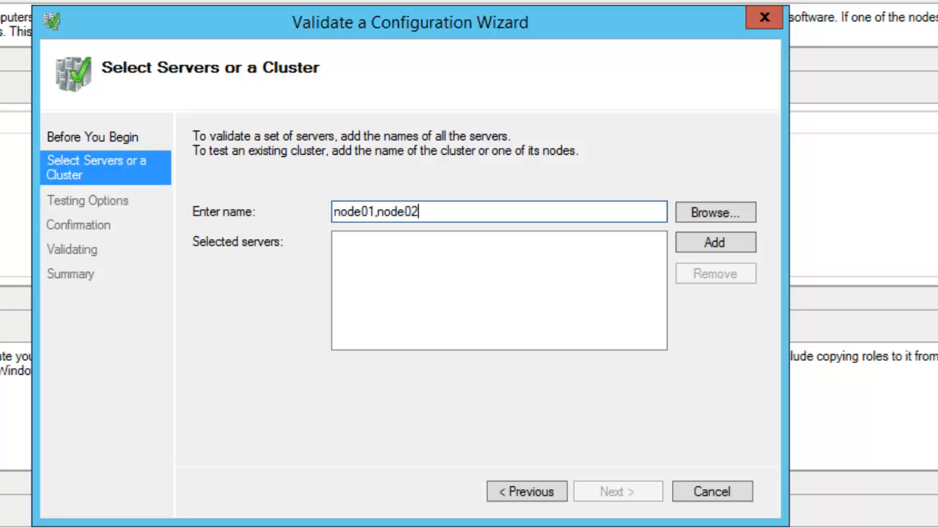
{"action": "left_click", "coordinate": [710, 238]}
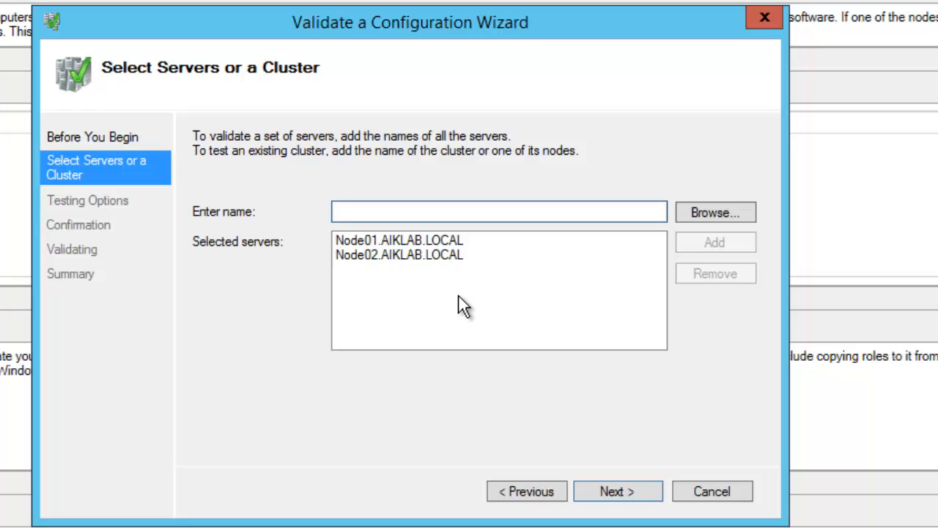
Choose to run all validation tests, review the list of selected tests and start the validation
{"action": "left_click", "coordinate": [609, 488]}
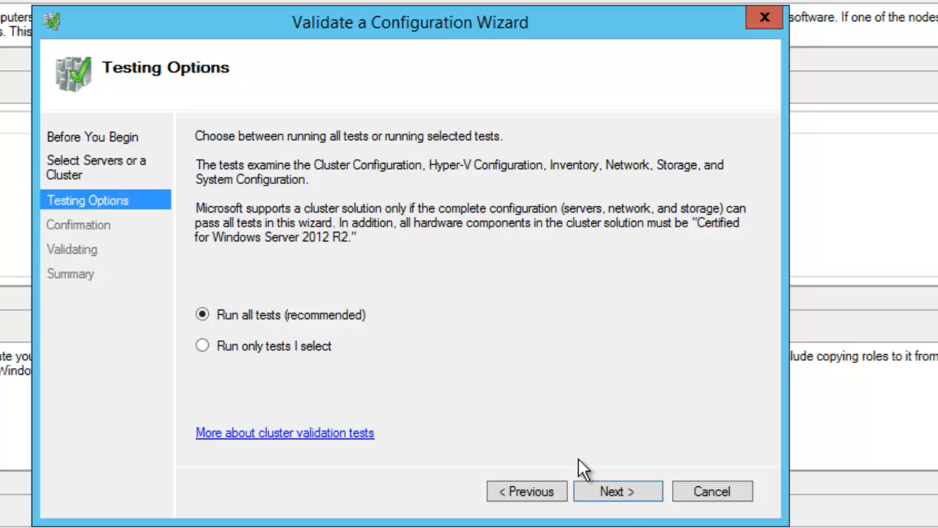
{"action": "left_click", "coordinate": [619, 492]}
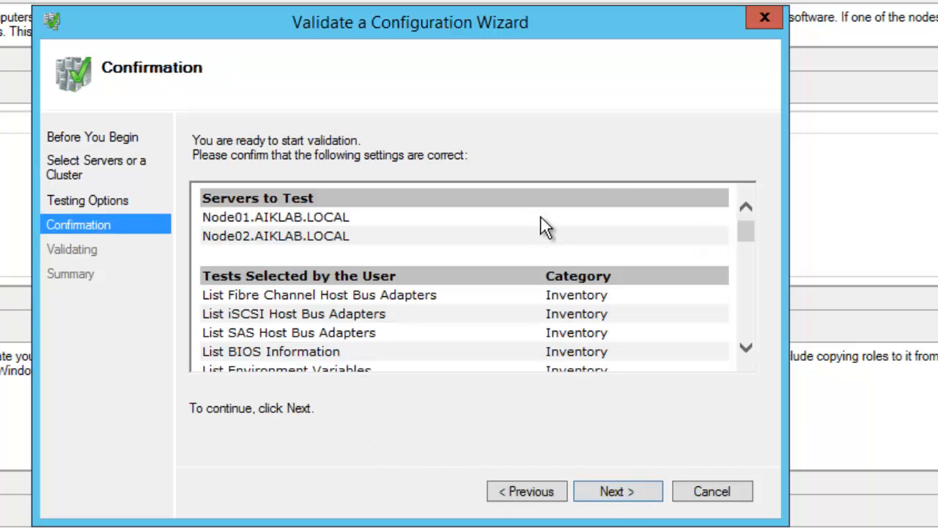
{"action": "left_click_drag", "start_coordinate": [747, 233], "coordinate": [770, 335]}
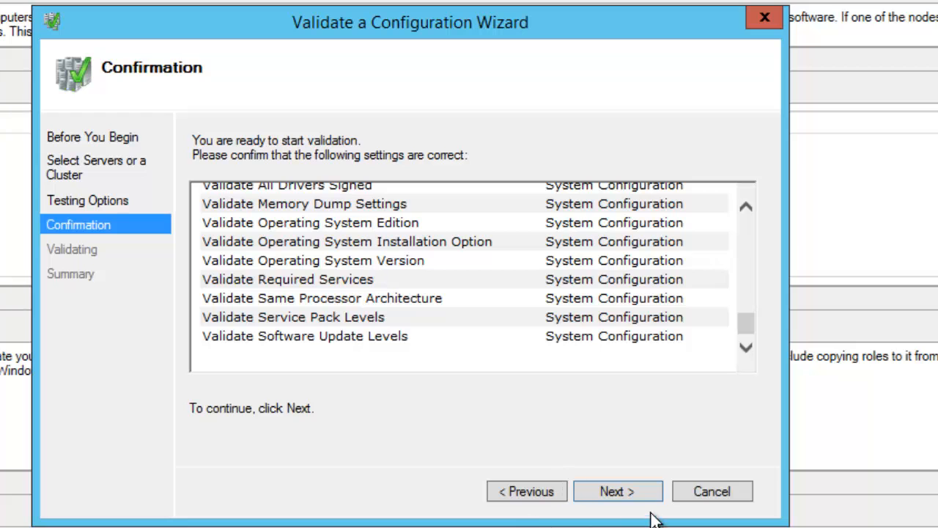
{"action": "left_click", "coordinate": [629, 496]}
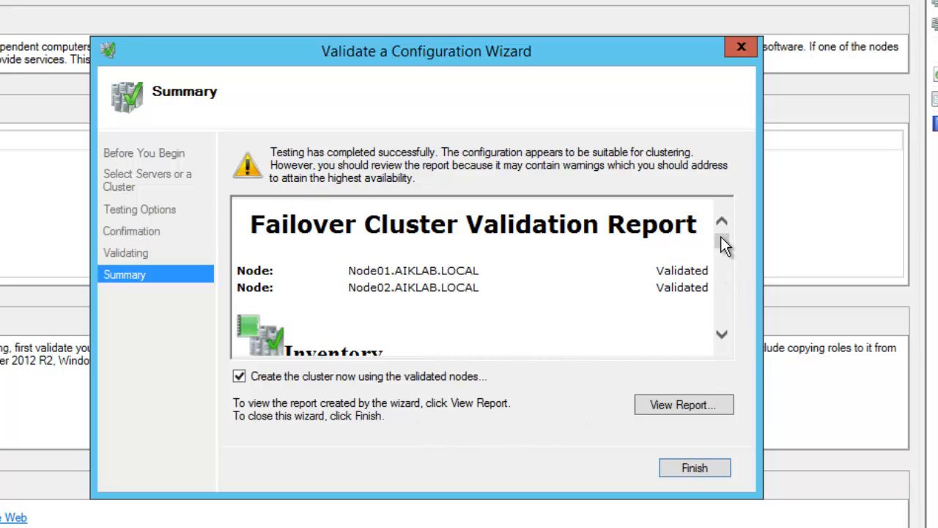
Review the validation summary and open the full report in a maximized browser window, postponing the Internet Explorer 11 setup
{"action": "left_click_drag", "start_coordinate": [721, 237], "coordinate": [734, 361]}
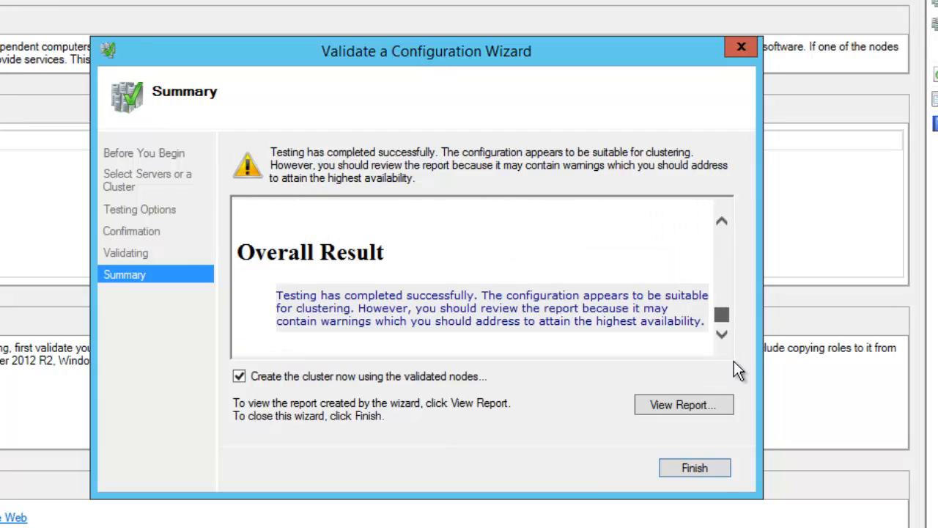
{"action": "left_click", "coordinate": [684, 406]}
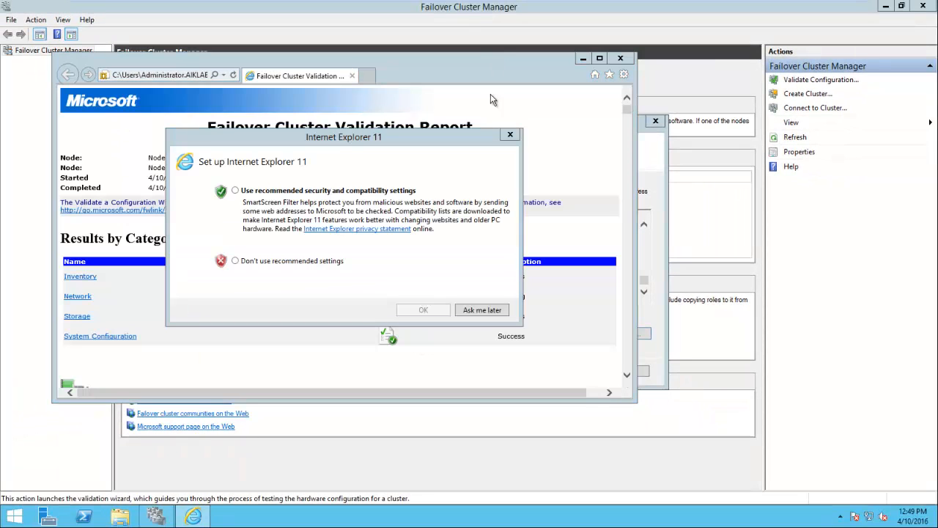
{"action": "left_click", "coordinate": [343, 262]}
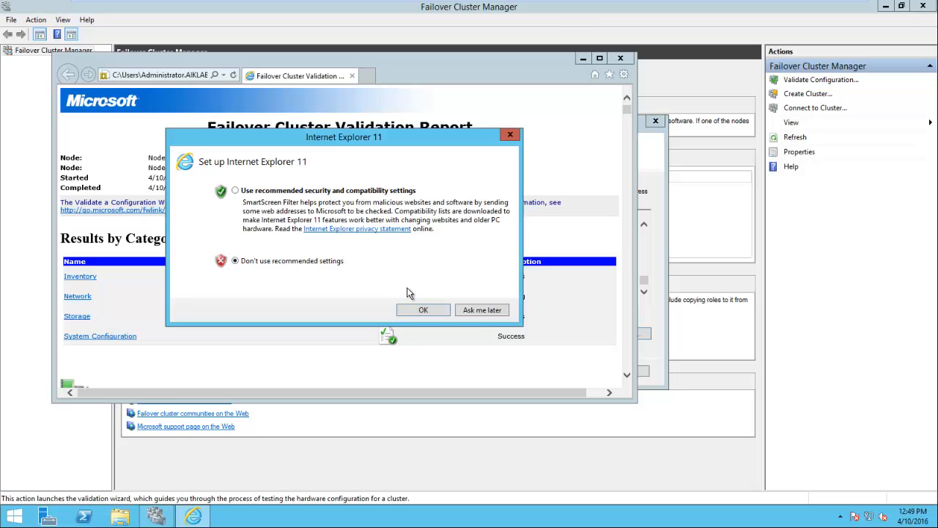
{"action": "left_click", "coordinate": [481, 311]}
{"action": "double_click", "coordinate": [524, 68]}
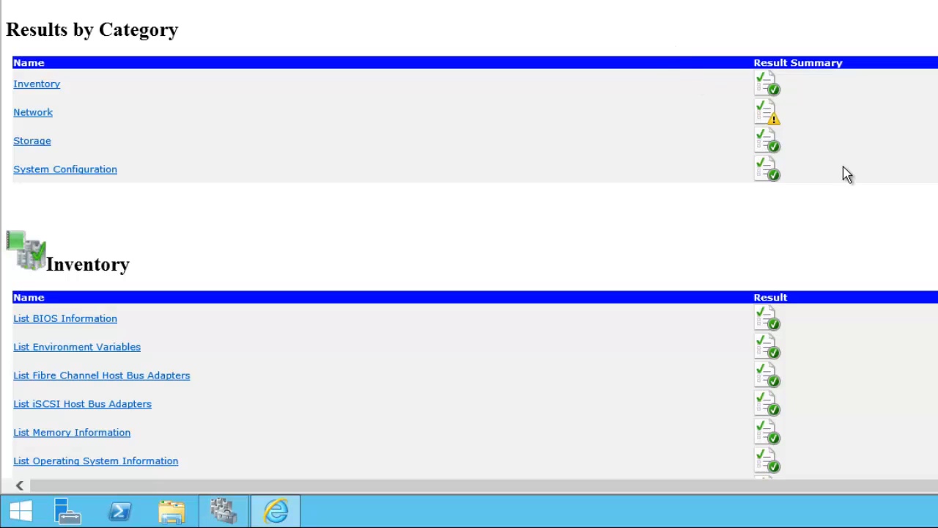
Examine the Validate Network Communication results in the report's Network category, and close the report
{"action": "left_click", "coordinate": [29, 117]}
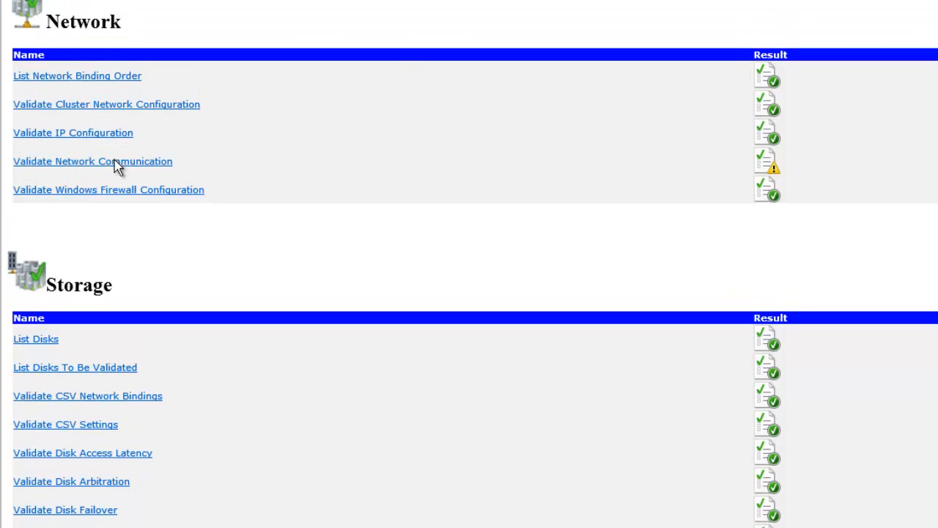
{"action": "left_click", "coordinate": [115, 160]}
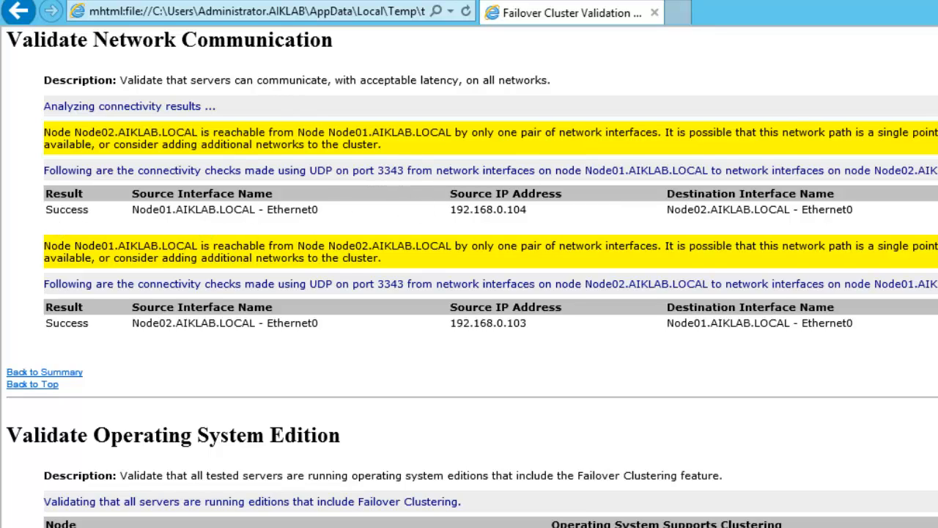
{"action": "key", "text": "alt+F4"}
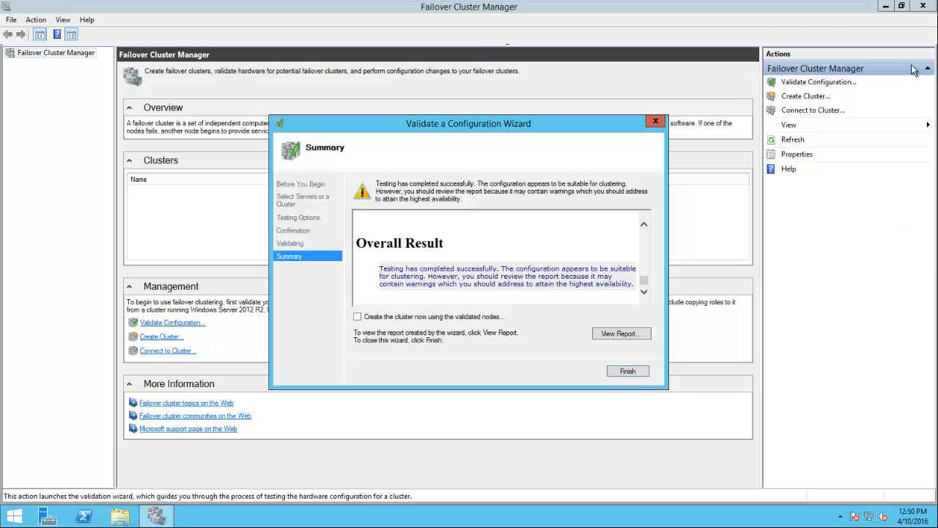
Finish the validation wizard with immediate cluster creation turned off, and start the Create Cluster Wizard past its introduction
{"action": "left_click", "coordinate": [627, 371]}
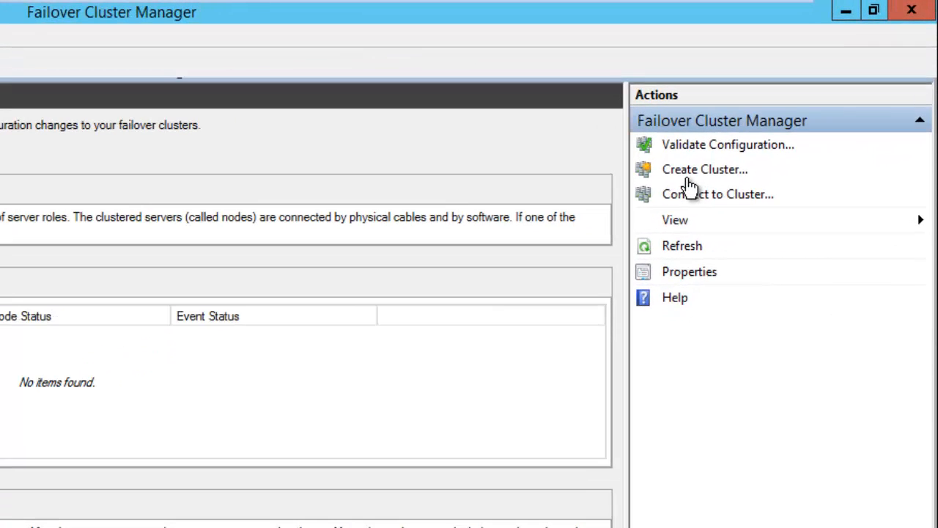
{"action": "left_click", "coordinate": [722, 151]}
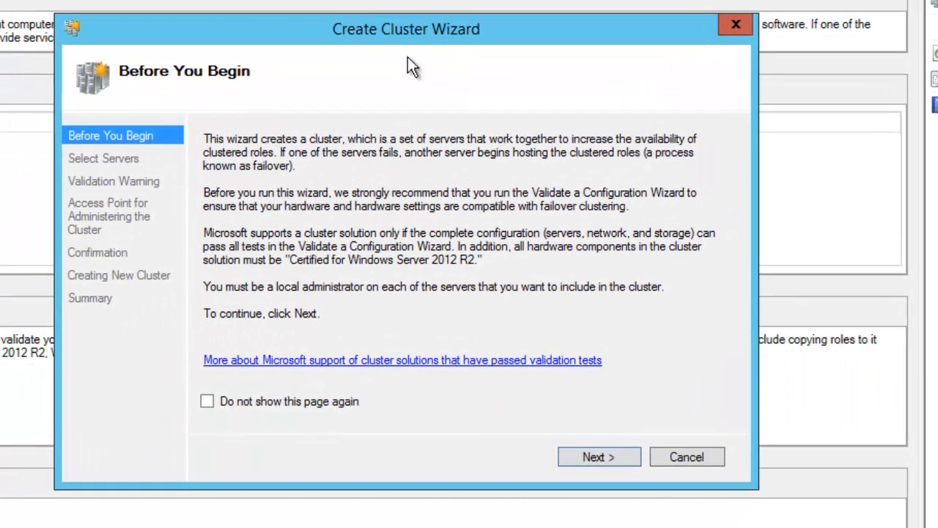
{"action": "left_click_drag", "start_coordinate": [415, 33], "coordinate": [410, 28]}
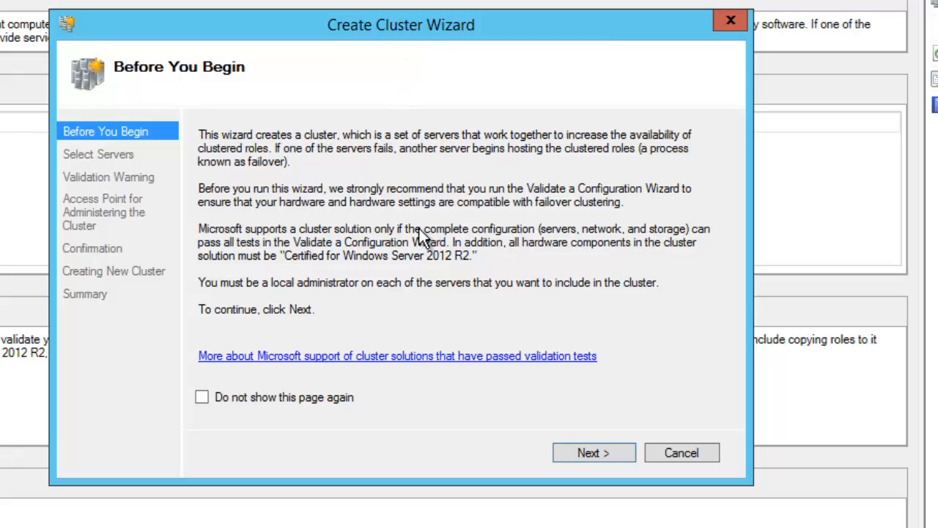
{"action": "left_click", "coordinate": [590, 456]}
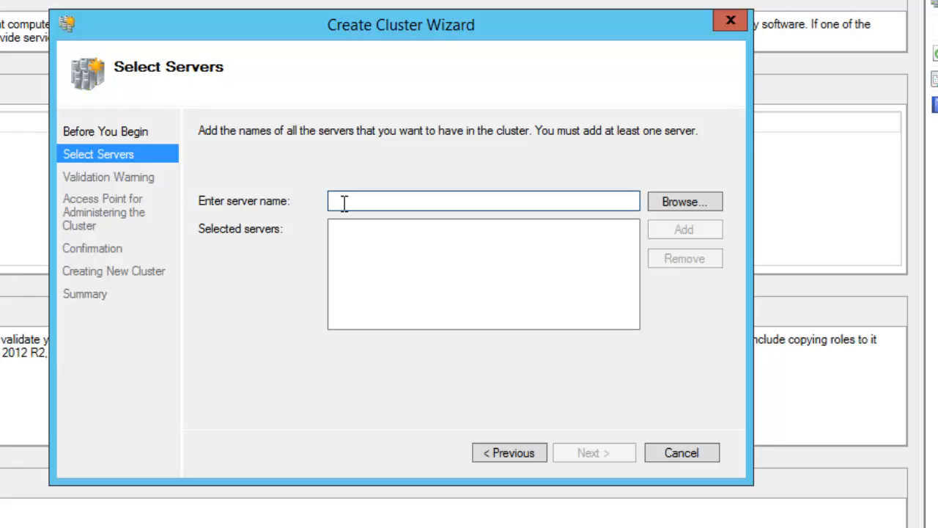
Add node01 and node02 as the servers of the new cluster
{"action": "type", "text": "node"}
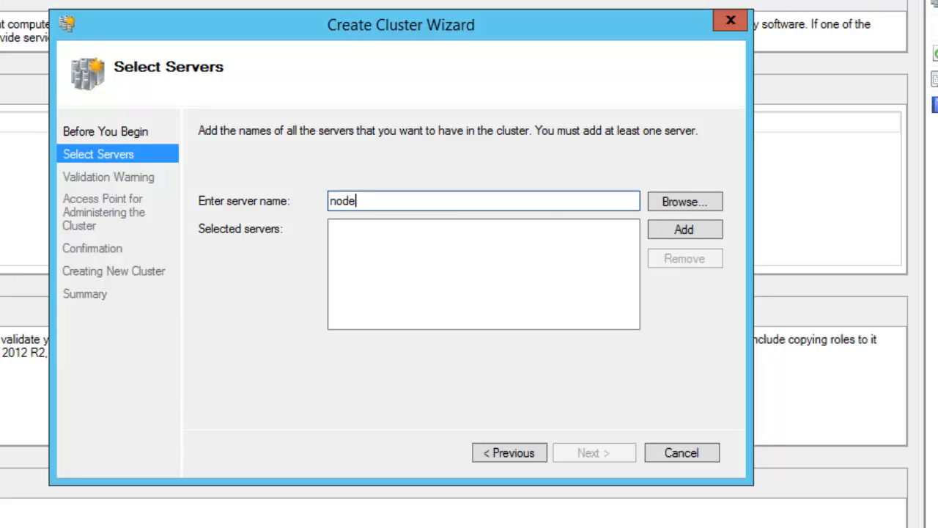
{"action": "type", "text": "01, node02"}
{"action": "left_click", "coordinate": [670, 225]}
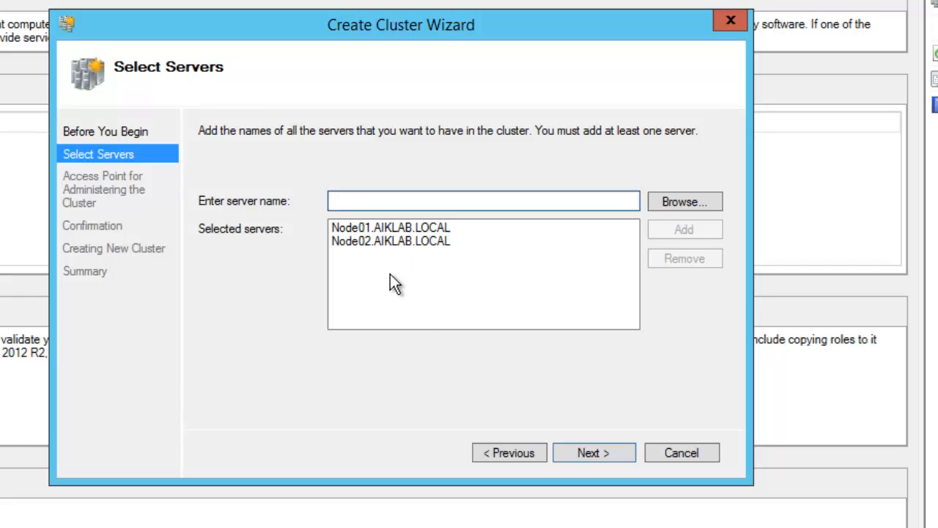
Name the cluster Cluster01 and open its address on the 192.168.0.0/24 network for editing
{"action": "left_click", "coordinate": [590, 453]}
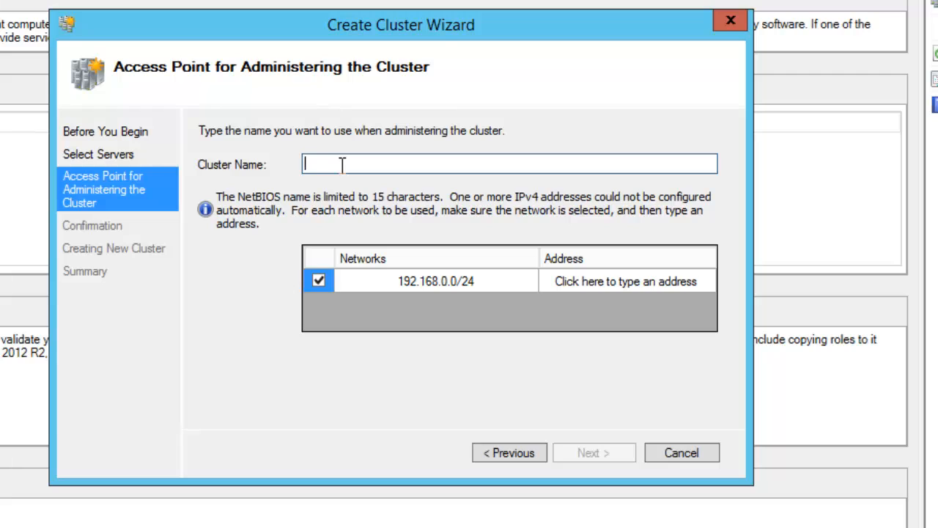
{"action": "type", "text": "Cluster01"}
{"action": "left_click", "coordinate": [582, 281]}
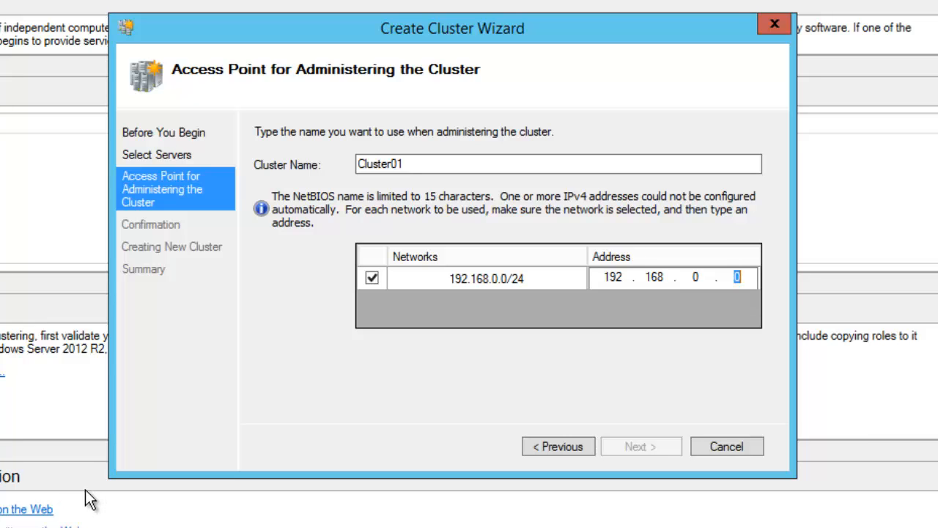
Open a command prompt and ping 192.168.0.131 to check whether the address is in use
{"action": "key", "text": "super+r"}
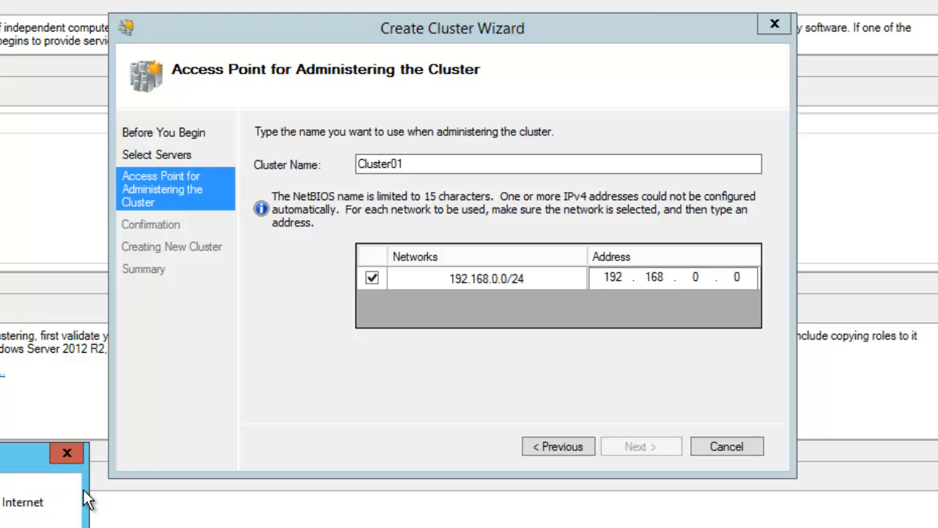
{"action": "key", "text": "Return"}
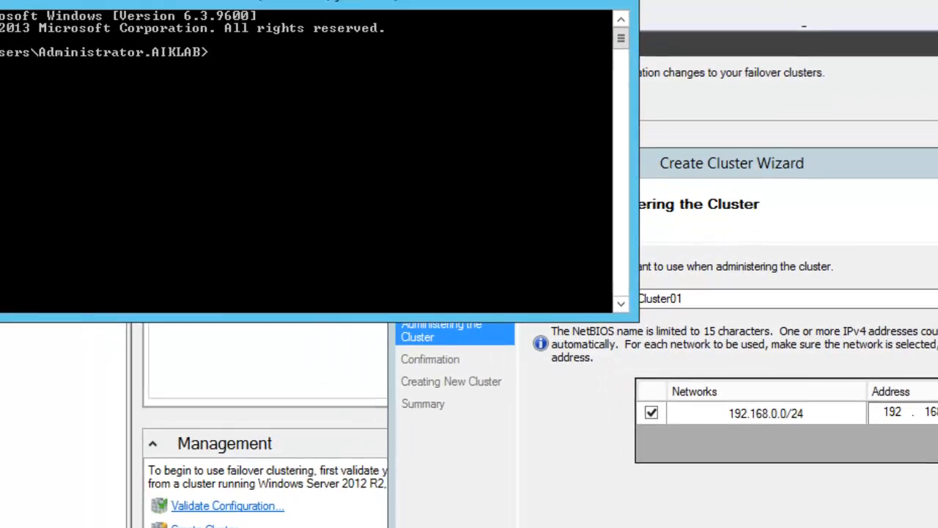
{"action": "type", "text": "ping "}
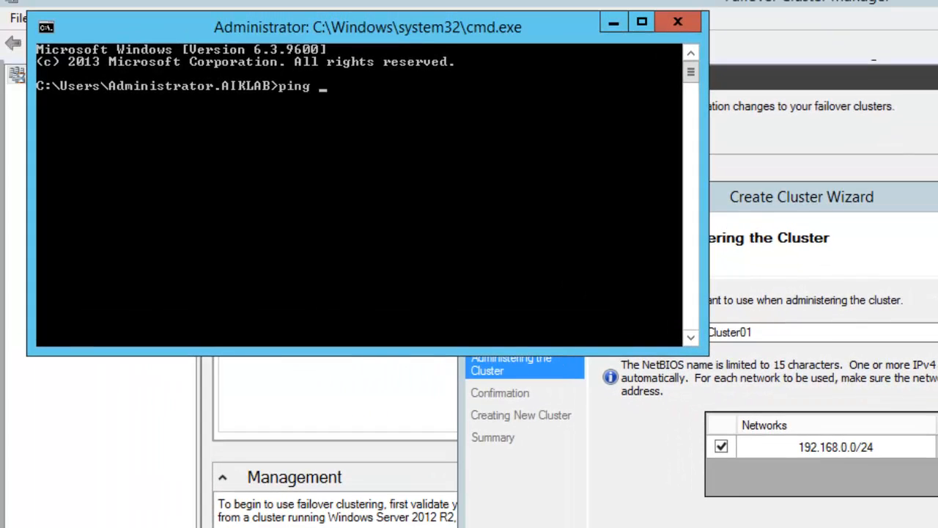
{"action": "type", "text": "192.168.0.131"}
{"action": "key", "text": "Return"}
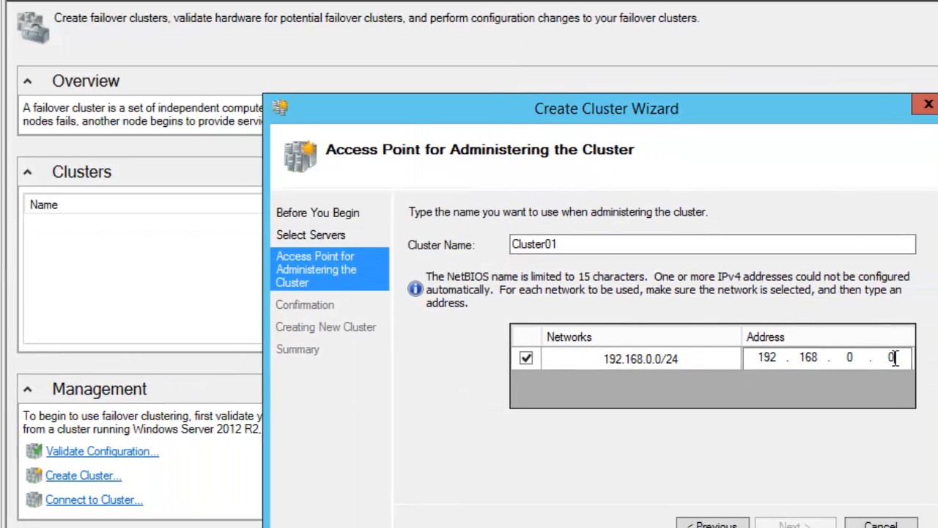
Set the cluster's address to 192.168.0.131 and create the cluster with all eligible storage added
{"action": "type", "text": "131"}
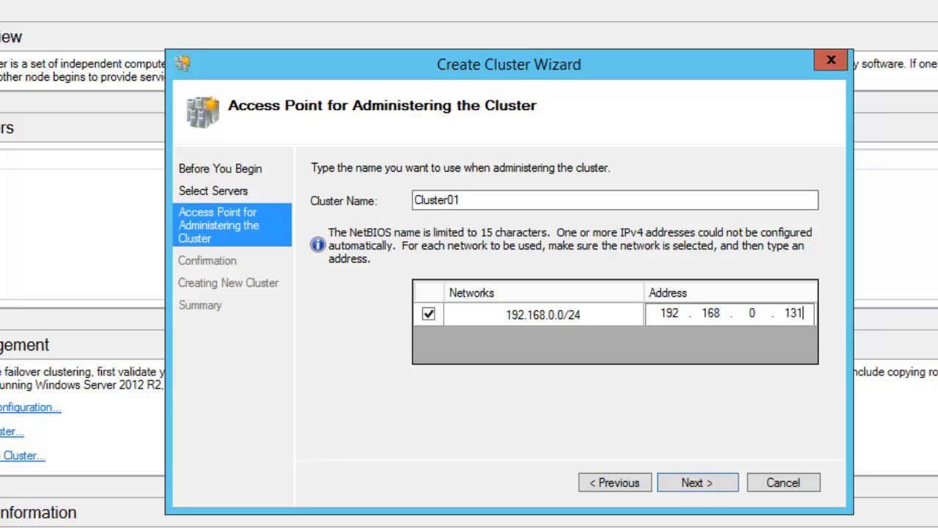
{"action": "left_click", "coordinate": [693, 484]}
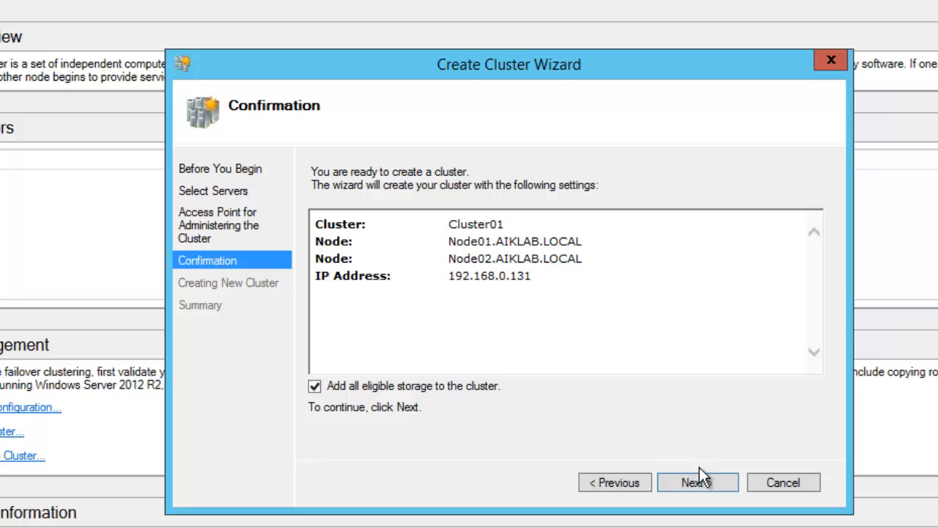
{"action": "left_click", "coordinate": [694, 485]}
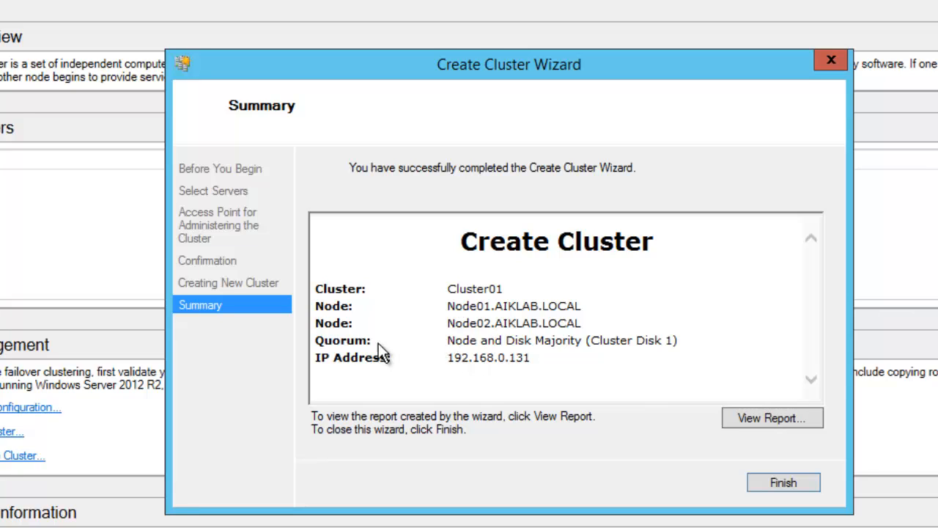
Review the quorum setting and the full cluster creation report, close the report and finish the Create Cluster Wizard
{"action": "left_click_drag", "start_coordinate": [447, 340], "coordinate": [685, 346]}
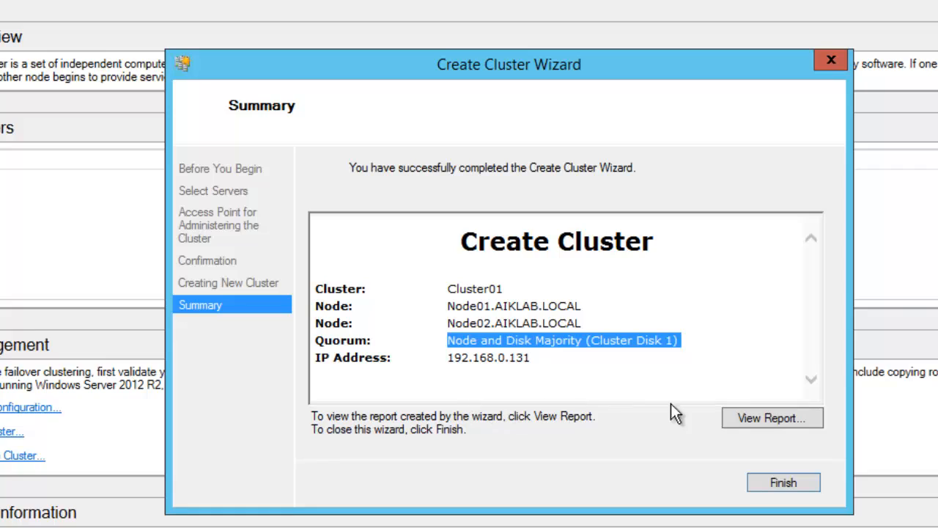
{"action": "left_click", "coordinate": [763, 418]}
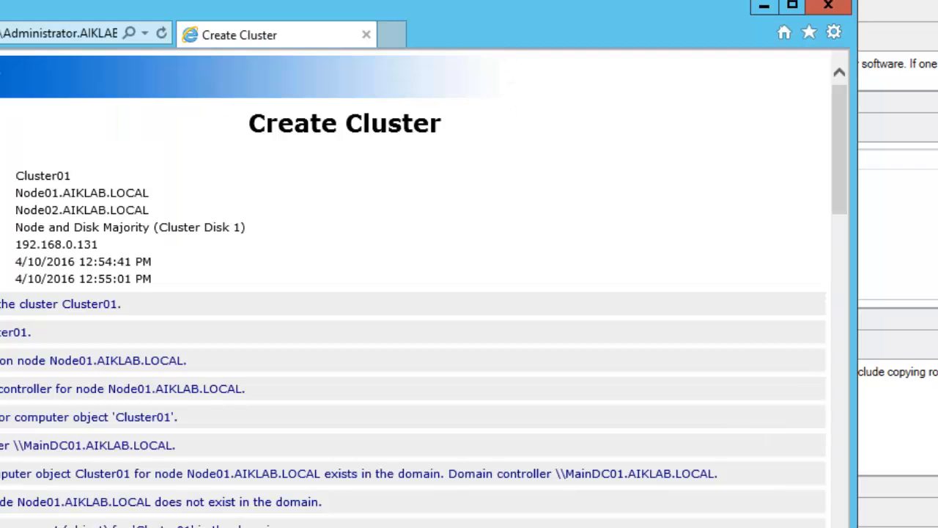
{"action": "double_click", "coordinate": [594, 10]}
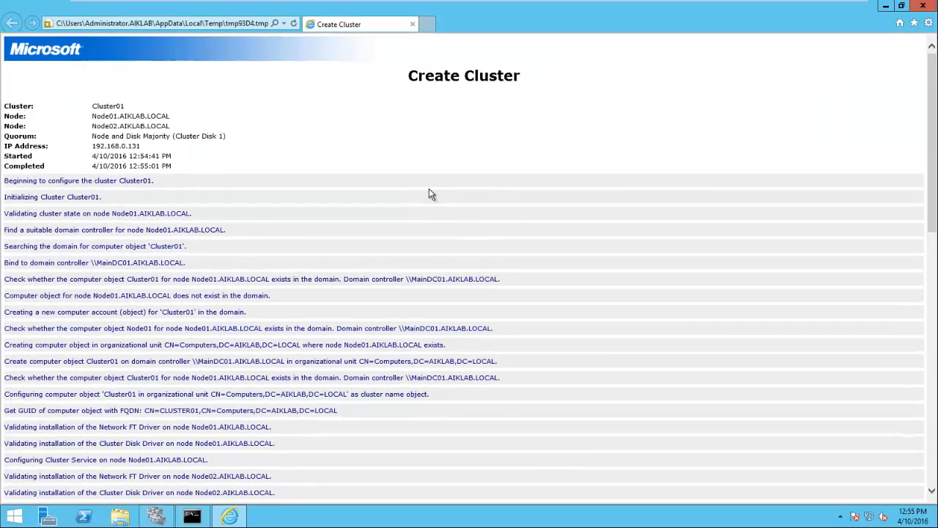
{"action": "scroll", "coordinate": [431, 194], "scroll_direction": "down", "scroll_amount": 15}
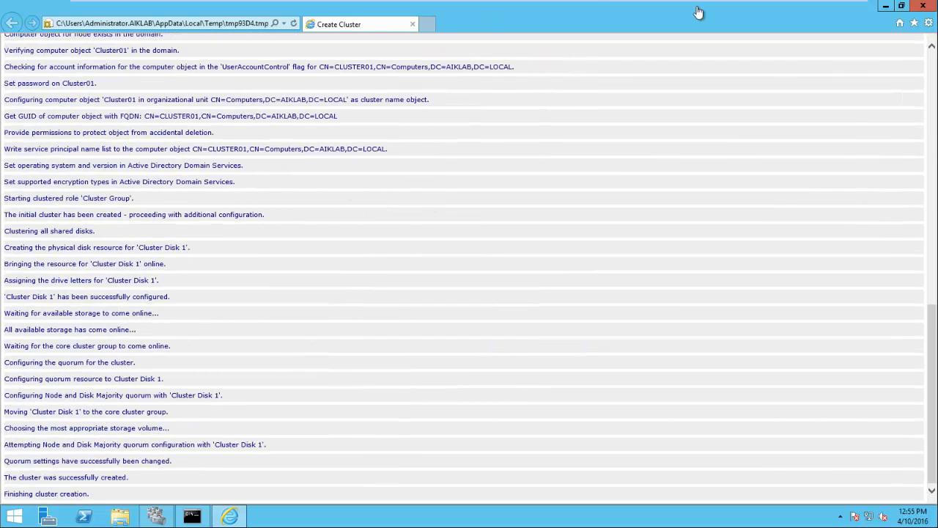
{"action": "left_click", "coordinate": [929, 6]}
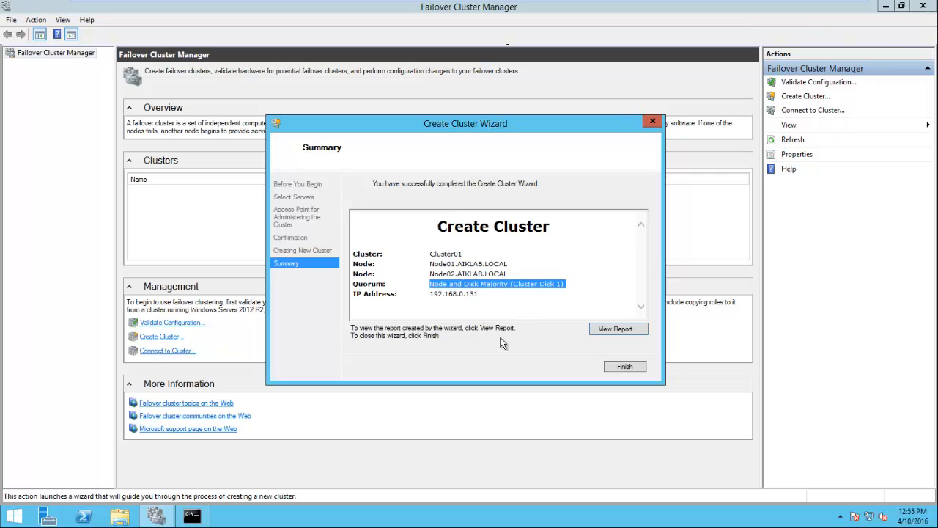
{"action": "left_click", "coordinate": [627, 367]}
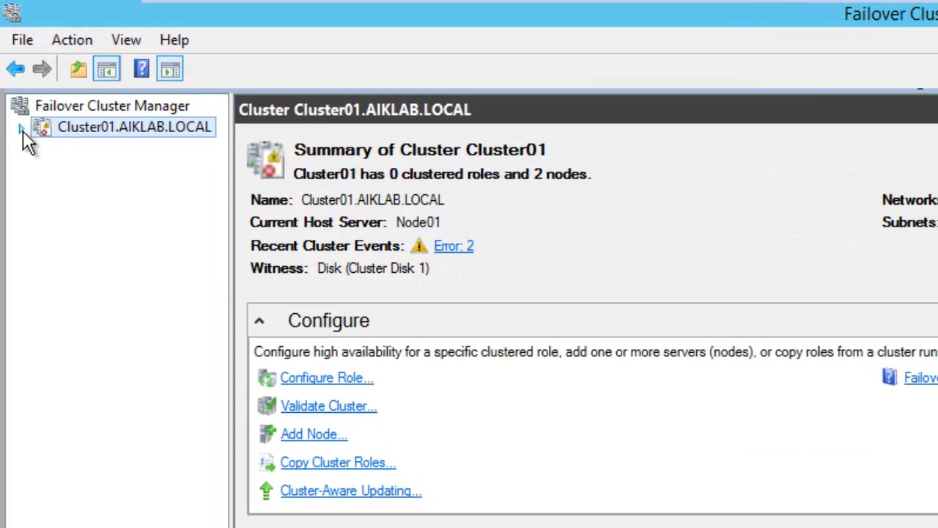
Expand the new cluster and its storage, and examine the cluster disks alongside the drives of this PC
{"action": "left_click", "coordinate": [21, 129]}
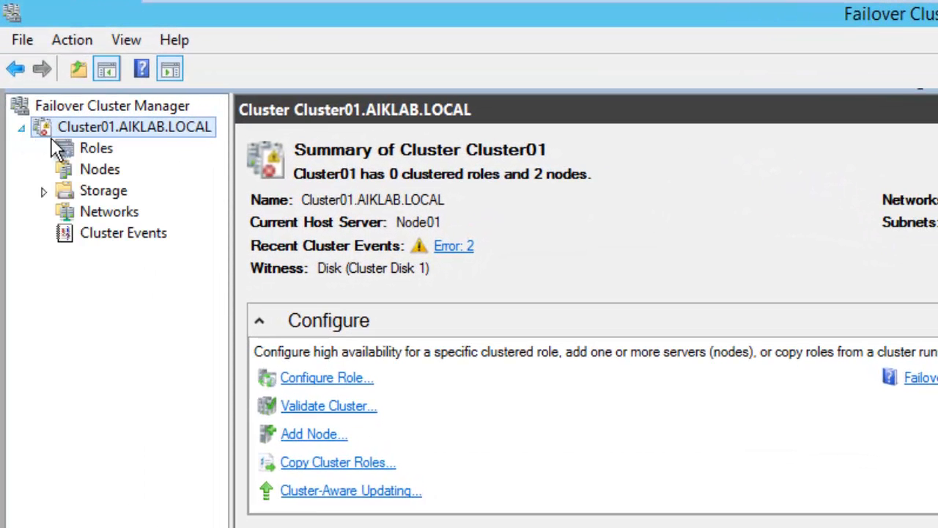
{"action": "left_click", "coordinate": [44, 192]}
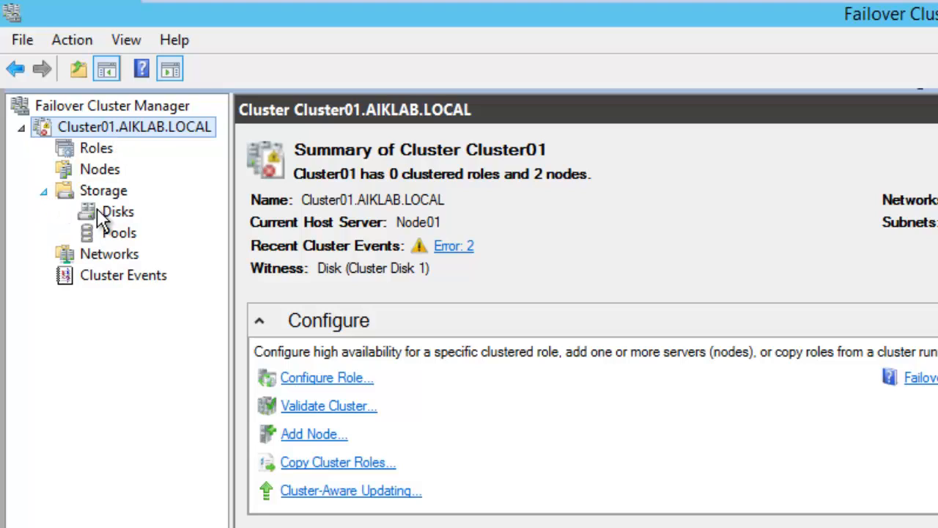
{"action": "left_click", "coordinate": [117, 215]}
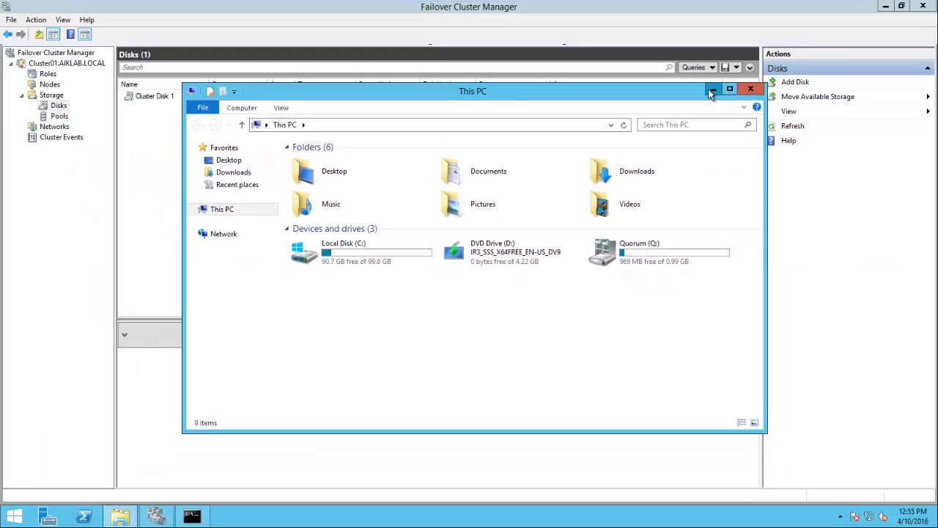
{"action": "left_click", "coordinate": [807, 15]}
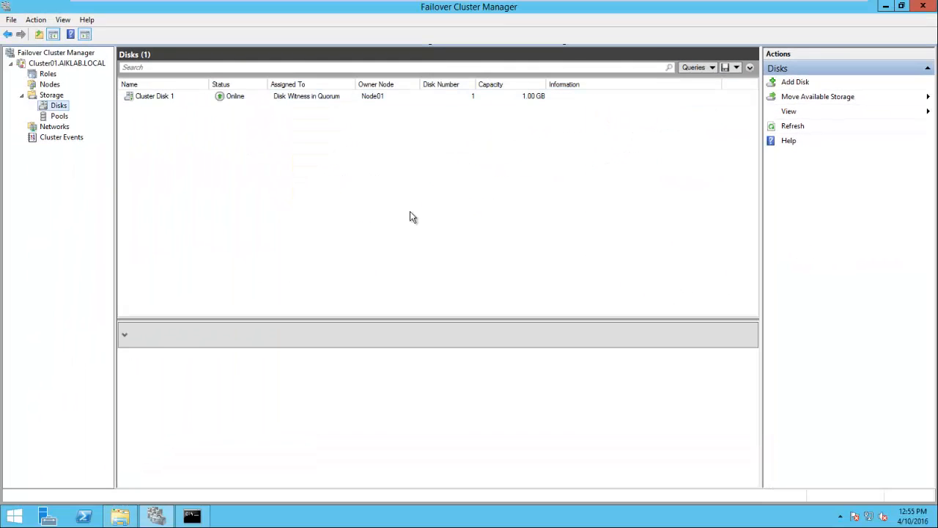
Move the core cluster resources of Cluster01 to the selected node Node02
{"action": "left_click", "coordinate": [66, 63]}
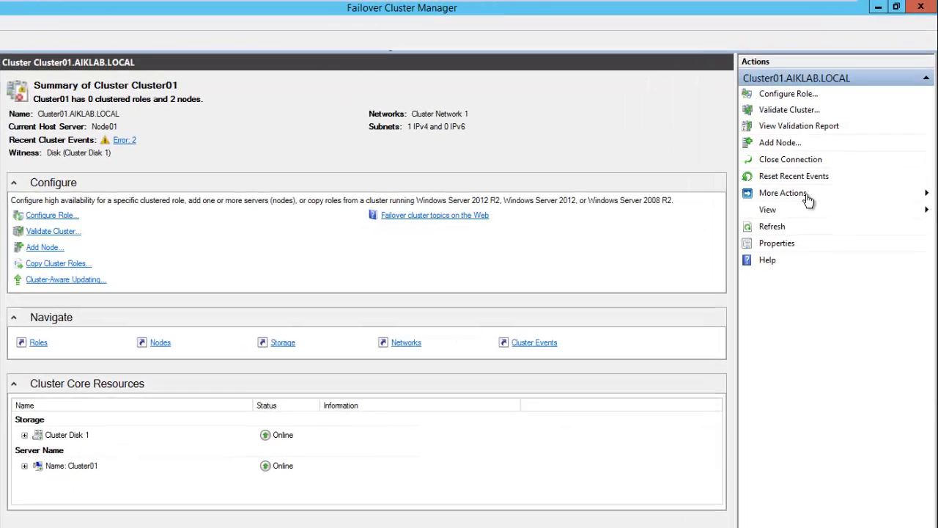
{"action": "left_click", "coordinate": [807, 197]}
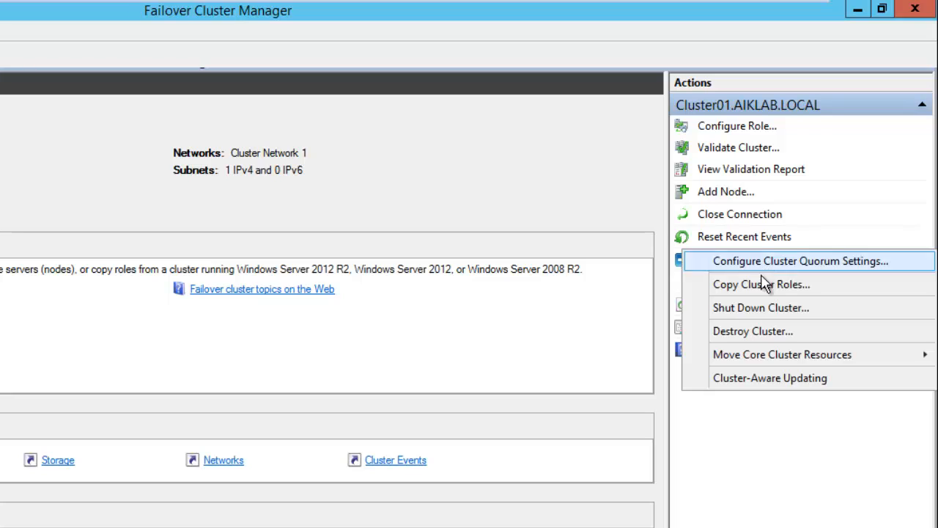
{"action": "mouse_move", "coordinate": [760, 363]}
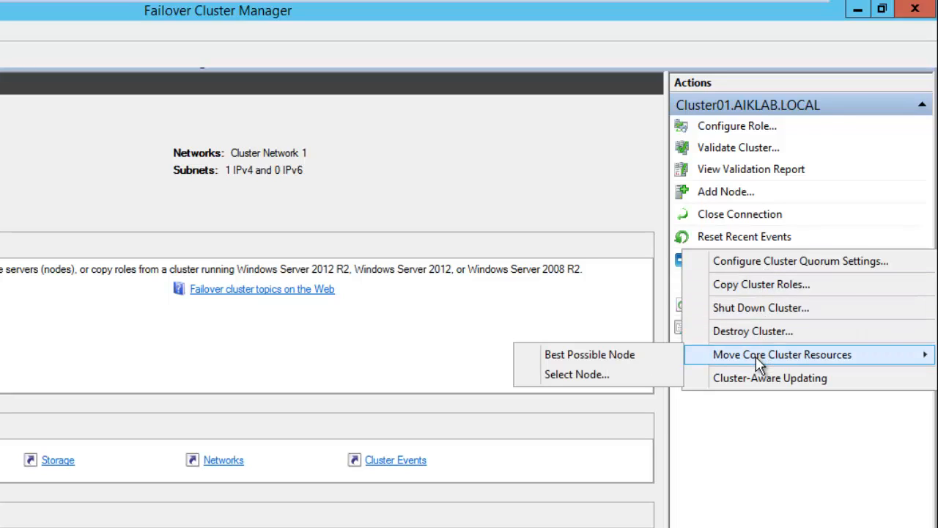
{"action": "left_click", "coordinate": [569, 377]}
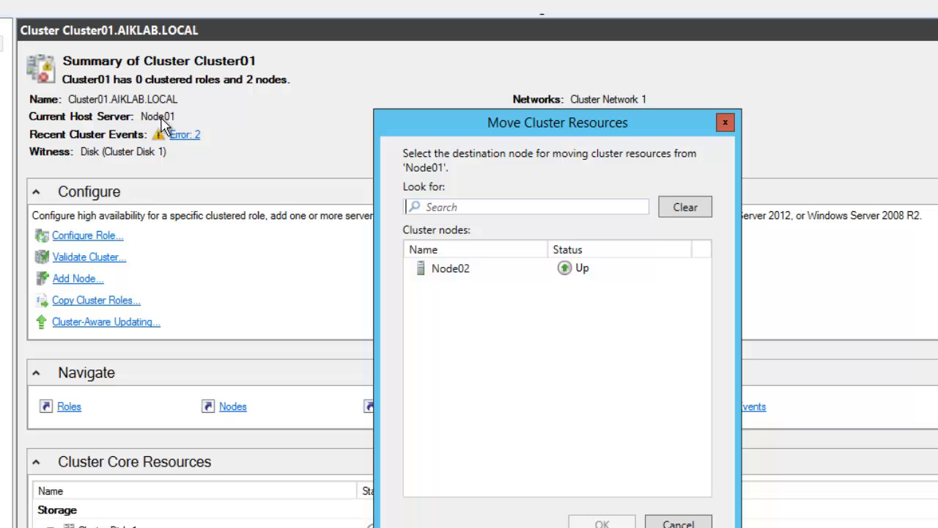
{"action": "left_click", "coordinate": [436, 272]}
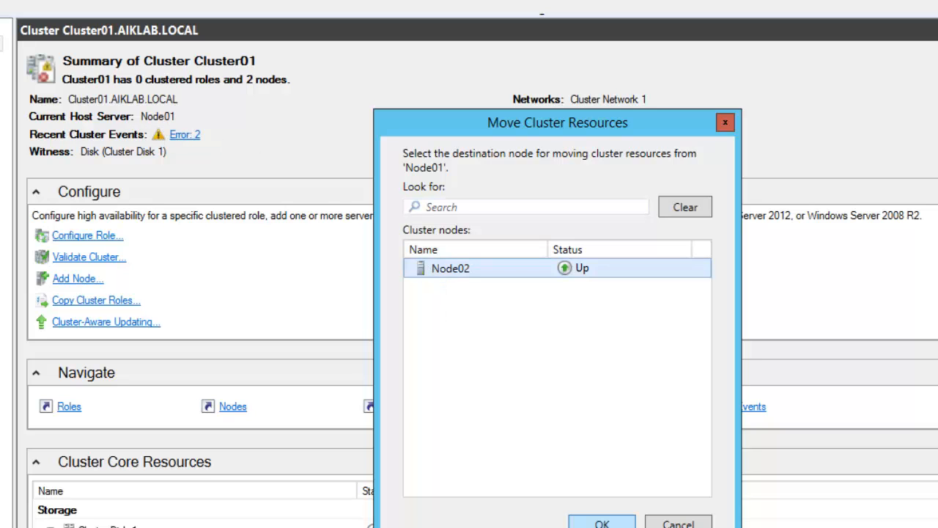
{"action": "left_click", "coordinate": [602, 523]}
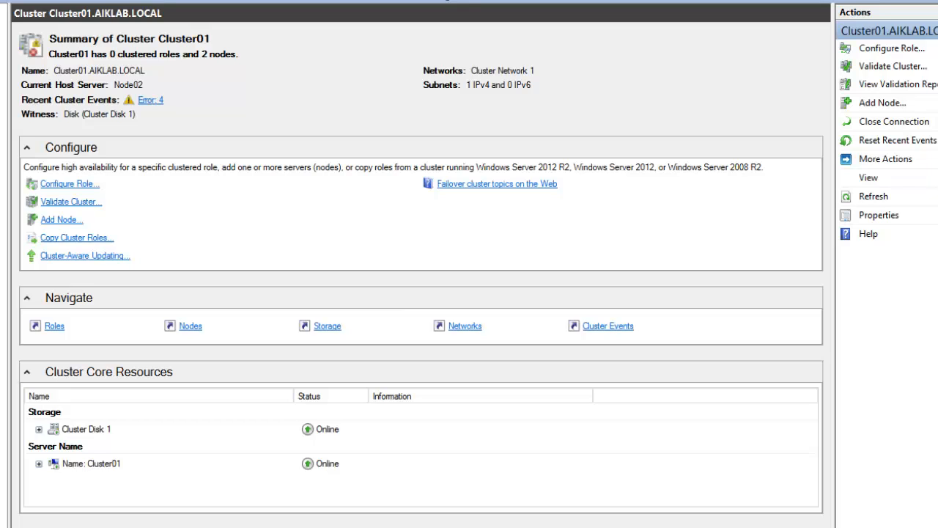
Switch to Windows PowerShell with administrator rights and query the cluster with Get-Cluster
{"action": "right_click", "coordinate": [55, 502]}
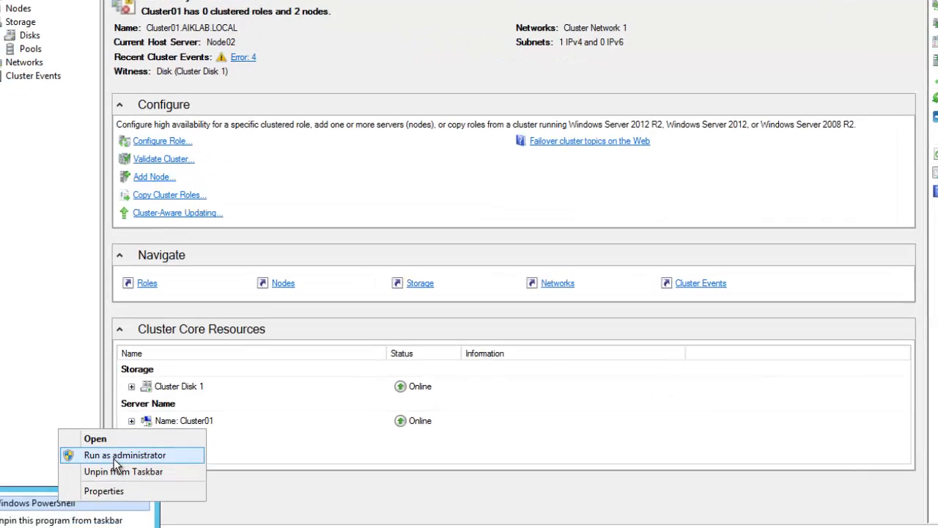
{"action": "left_click", "coordinate": [20, 499]}
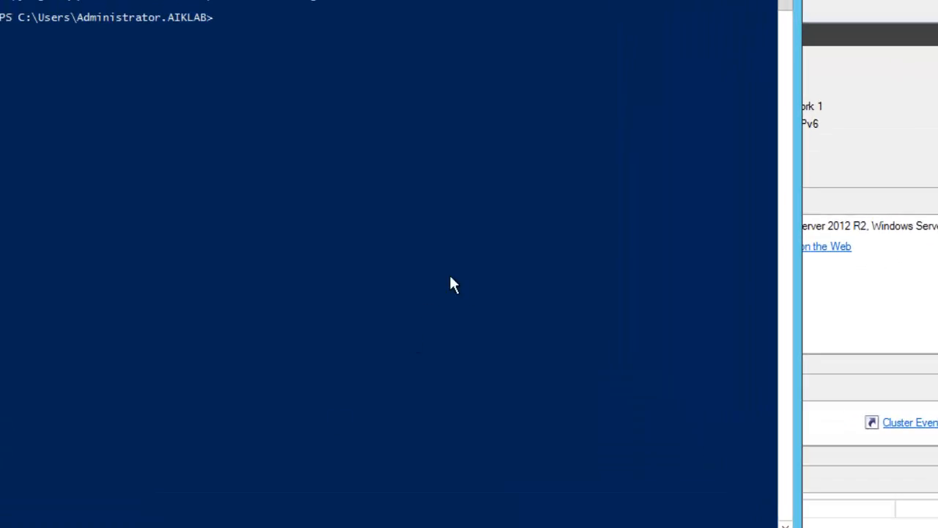
{"action": "left_click_drag", "start_coordinate": [511, 25], "coordinate": [743, 231]}
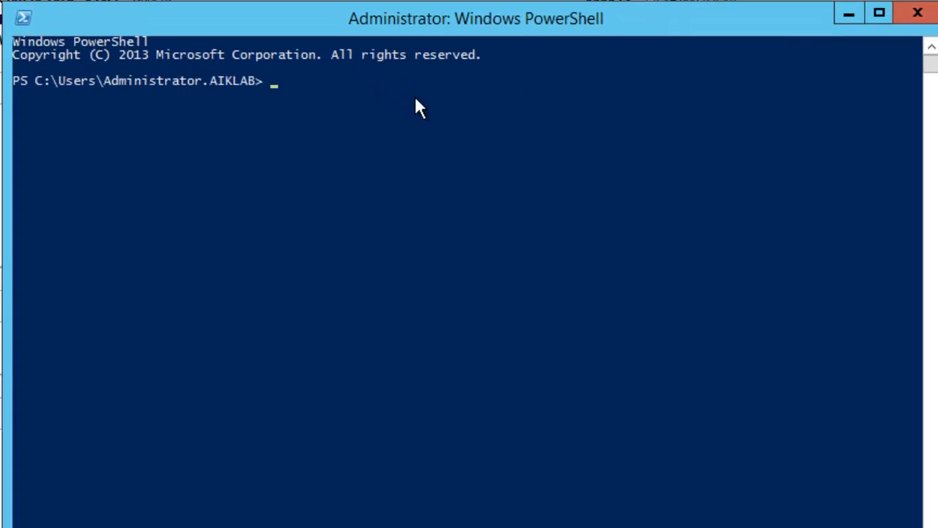
{"action": "type", "text": "get-clu"}
{"action": "key", "text": "Tab"}
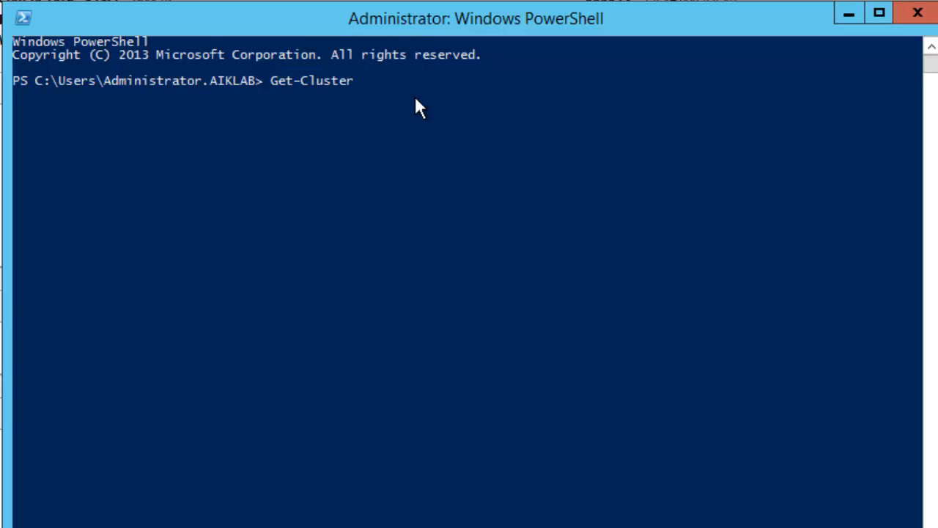
{"action": "key", "text": "Return"}
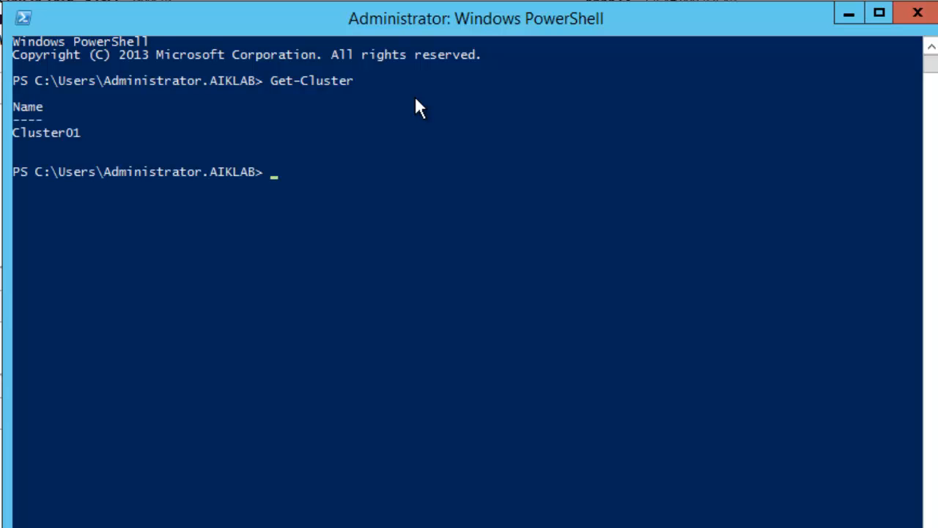
List the cluster groups with their owner nodes by running Get-ClusterGroup
{"action": "key", "text": "Up"}
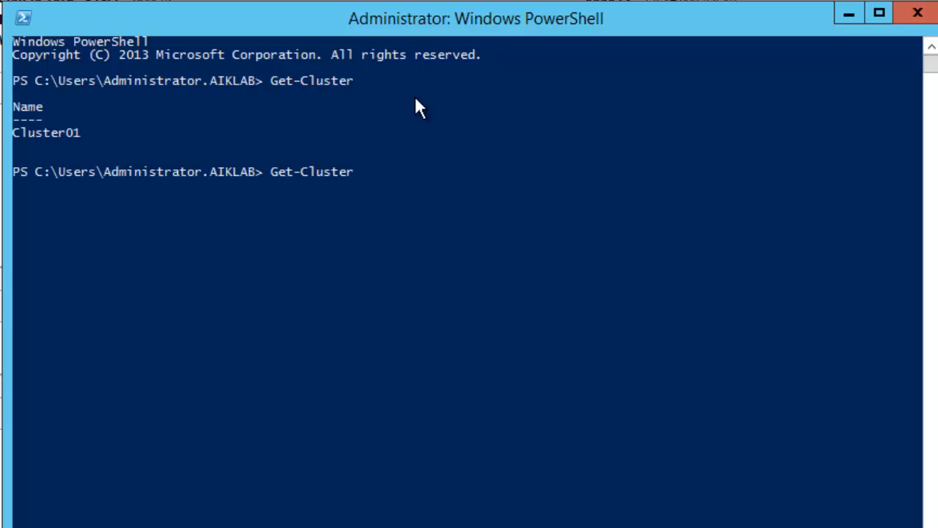
{"action": "key", "text": "BackSpace"}
{"action": "key", "text": "BackSpace"}
{"action": "key", "text": "BackSpace"}
{"action": "key", "text": "BackSpace"}
{"action": "type", "text": "d"}
{"action": "key", "text": "BackSpace"}
{"action": "type", "text": "stergr"}
{"action": "key", "text": "Tab"}
{"action": "key", "text": "Return"}
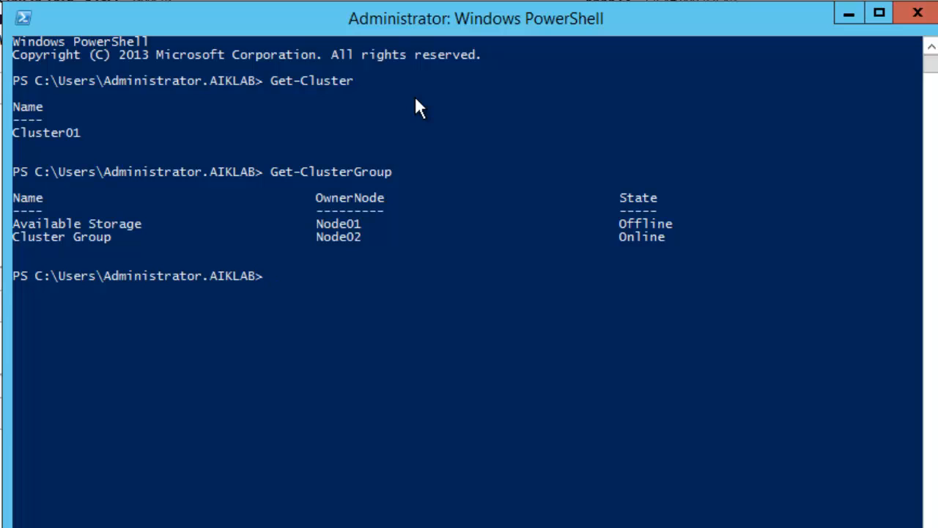
List the cluster resources with their states by running Get-ClusterResource
{"action": "key", "text": "Up"}
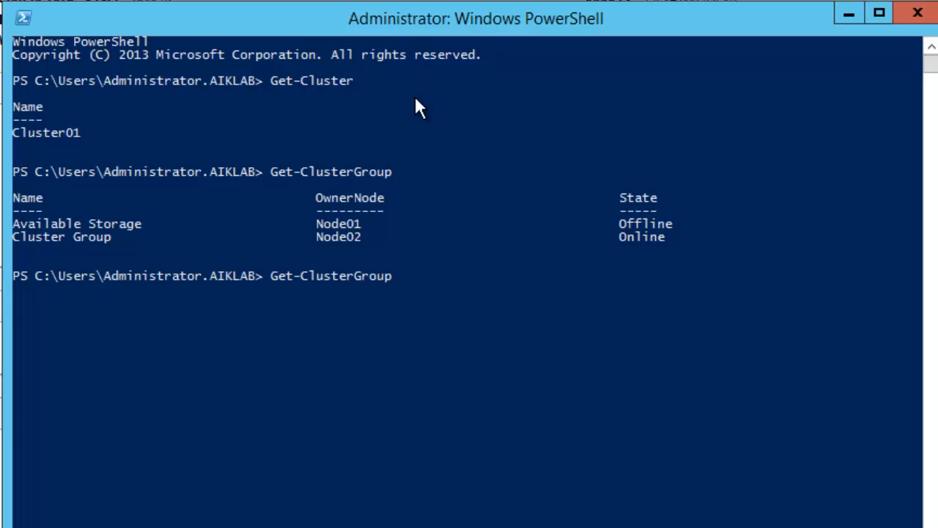
{"action": "key", "text": "BackSpace"}
{"action": "key", "text": "BackSpace"}
{"action": "key", "text": "BackSpace"}
{"action": "key", "text": "BackSpace"}
{"action": "key", "text": "BackSpace"}
{"action": "type", "text": "t"}
{"action": "key", "text": "BackSpace"}
{"action": "type", "text": "re"}
{"action": "key", "text": "Tab"}
{"action": "key", "text": "Return"}
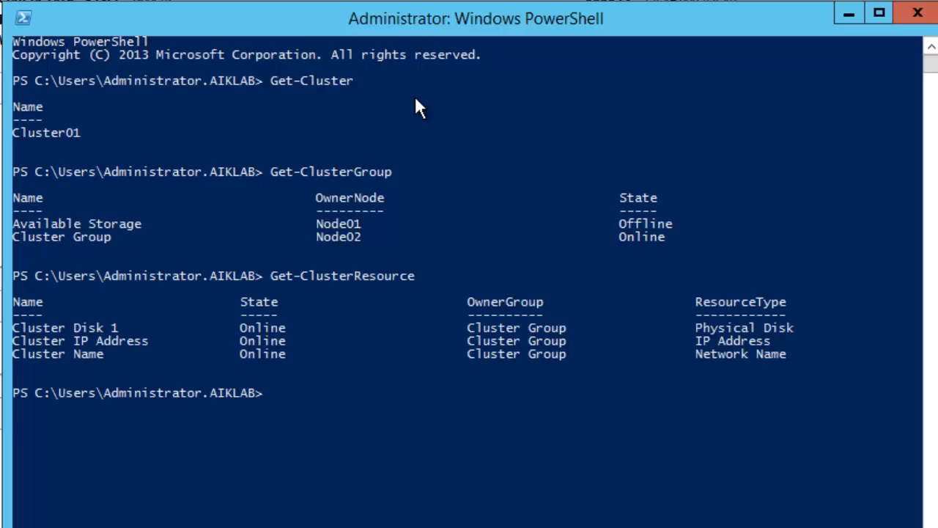